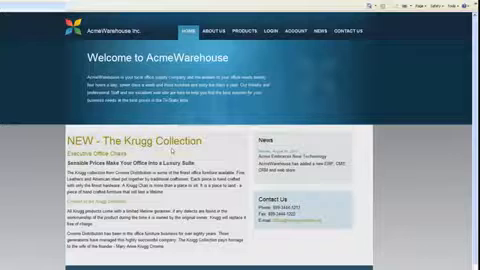
Read the news article about new technology, then return to the AcmeWarehouse home page
left_click(278, 158)
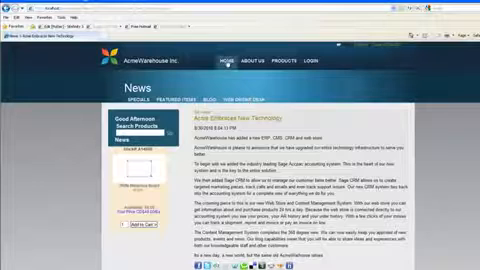
left_click(226, 61)
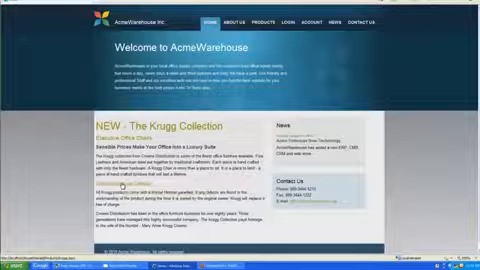
Sign in to the store with the user name and password from the Krugg Collection page
left_click(124, 184)
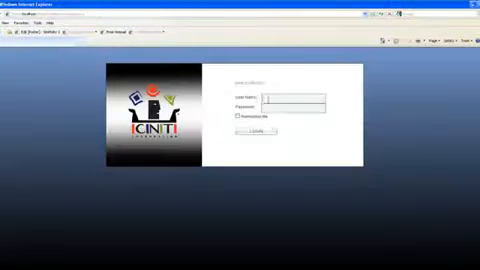
left_click(266, 97)
type("1200")
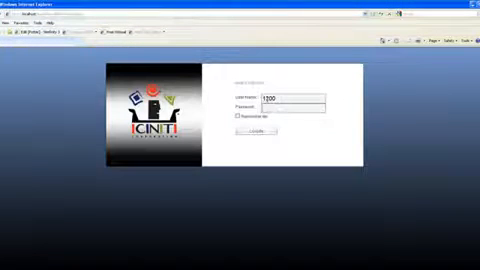
key("Tab")
type("****")
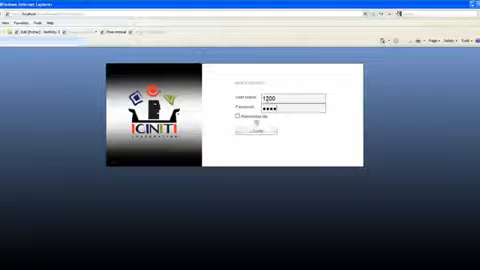
left_click(256, 130)
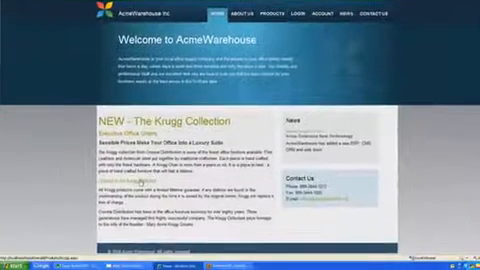
Review the Krugg Chairs listing, then switch to the Sitefinity content management dashboard
left_click(200, 138)
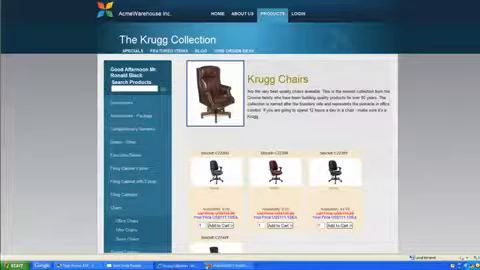
left_click(222, 264)
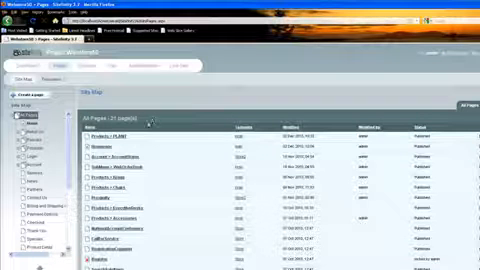
scroll(40, 180, "down", 3)
scroll(40, 180, "down", 3)
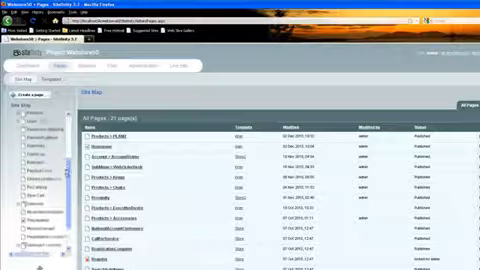
scroll(40, 180, "down", 3)
scroll(62, 148, "up", 3)
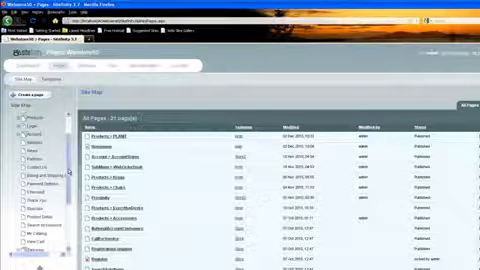
scroll(40, 170, "up", 3)
type("Clay")
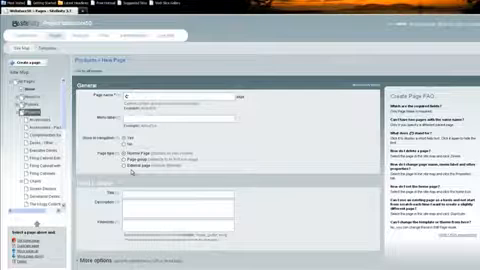
type("rs")
type("2")
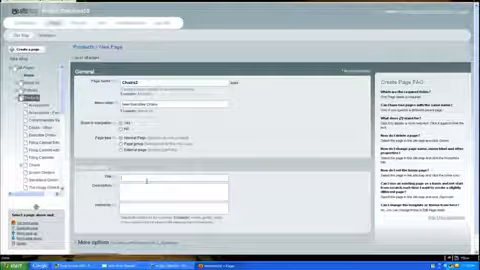
type("Ch")
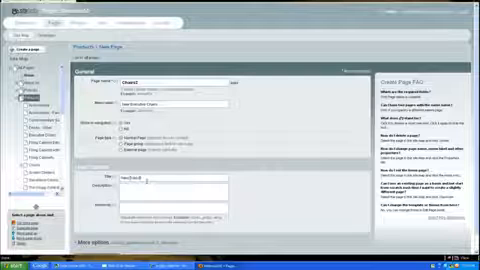
type("ee")
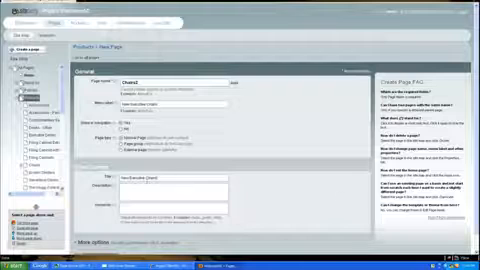
scroll(474, 197, "down", 1)
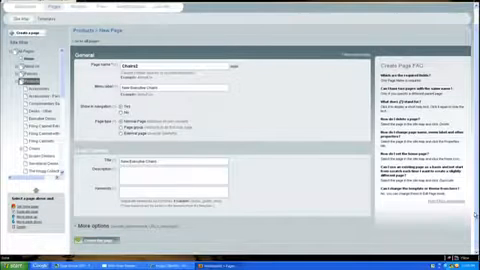
Expand More options to reveal the New Executive Chairs page's additional settings
left_click(95, 226)
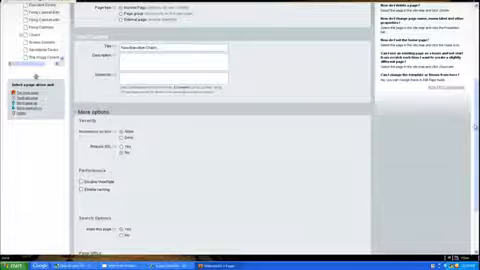
scroll(300, 150, "down", 5)
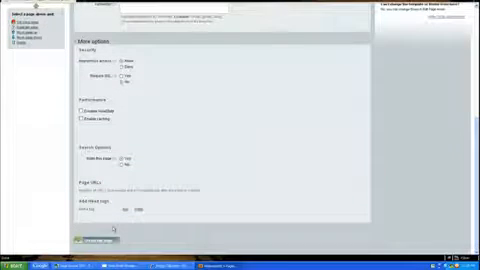
Save the new page and apply the AcmeWarehouse store template to it
left_click(97, 240)
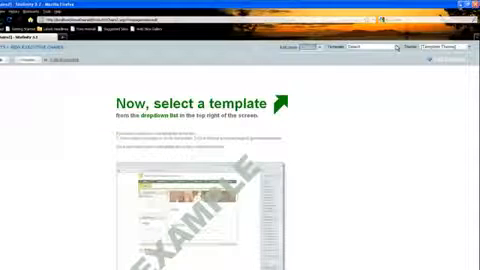
left_click(396, 47)
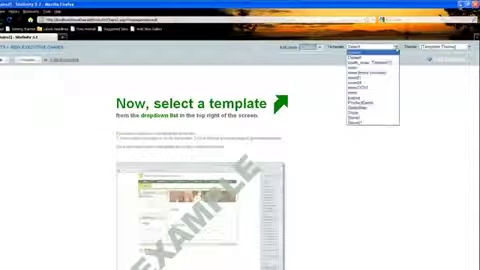
left_click(352, 69)
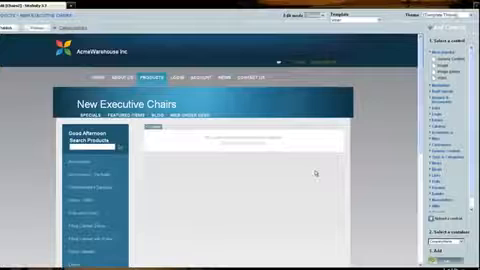
scroll(200, 150, "down", 3)
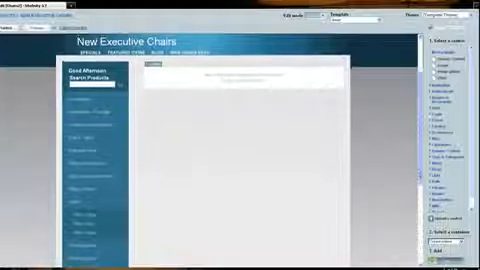
scroll(200, 150, "up", 2)
scroll(200, 150, "up", 2)
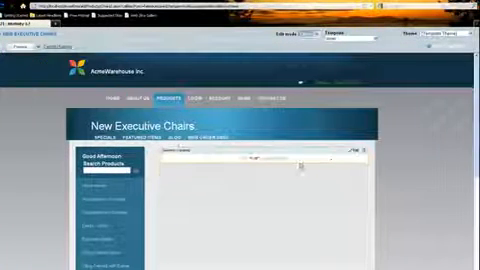
Edit the Generic Content block to read 'New Executive Chairs' and publish it
left_click(356, 150)
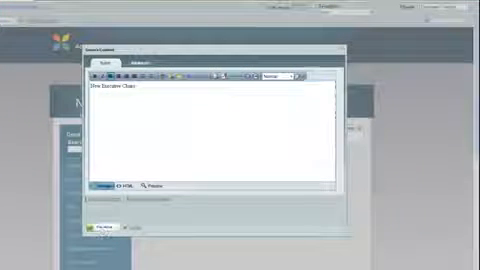
left_click(100, 227)
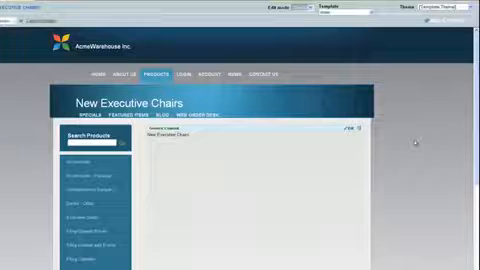
Drag a CategoryProductSearch control from the Catalog list below the text and open its settings
left_click(468, 22)
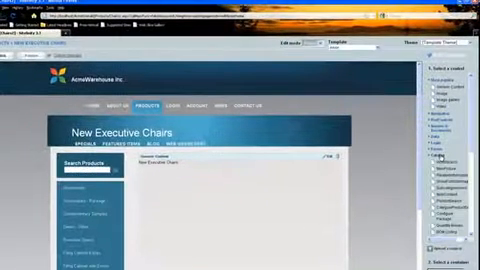
scroll(450, 160, "down", 5)
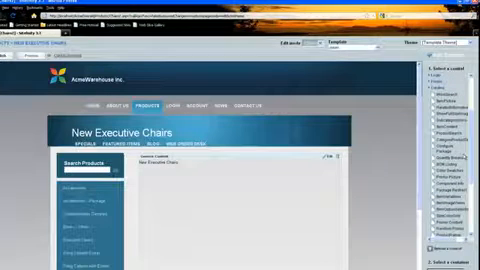
left_click_drag(445, 145, 266, 148)
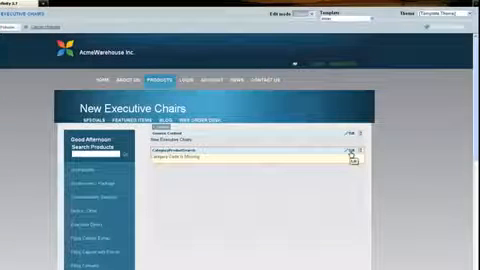
left_click(352, 156)
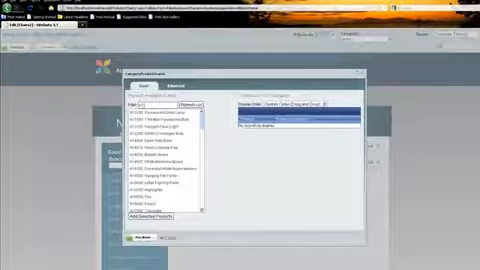
Add the filtered Krugg and High Back chairs, set Display Order to By Price (Ascending), and save
key("Return")
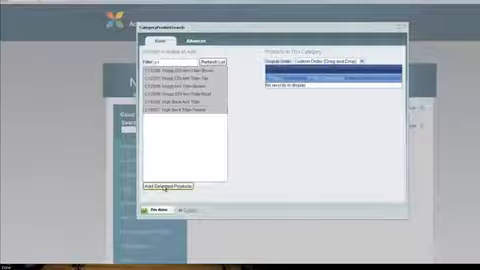
left_click(165, 187)
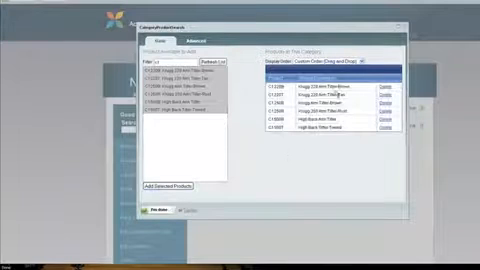
left_click(362, 61)
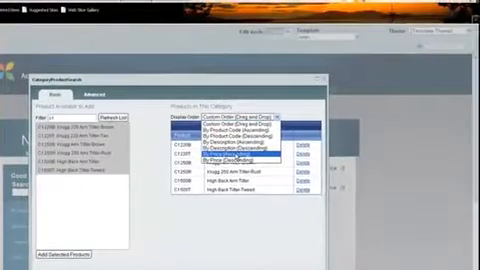
left_click(240, 157)
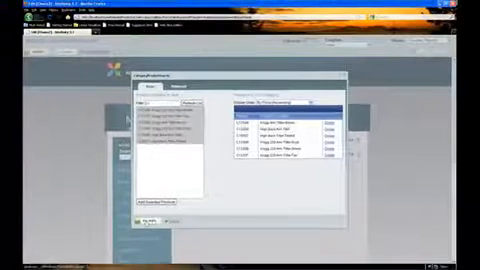
left_click(148, 222)
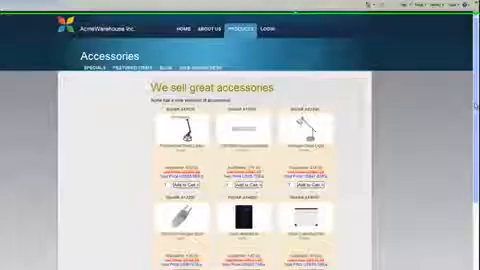
scroll(240, 150, "down", 8)
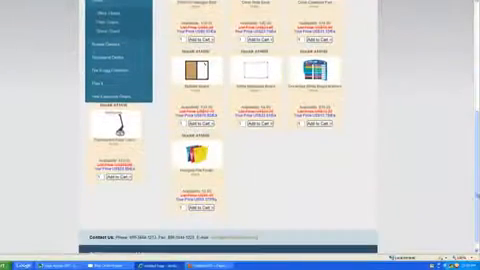
Open the New Executive Chairs page in the live store from the sidebar link
left_click(105, 96)
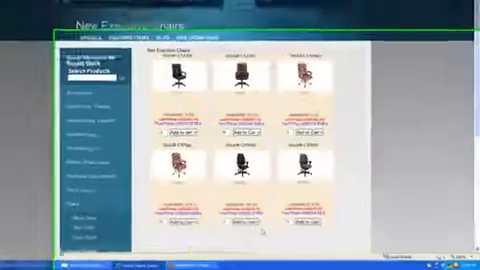